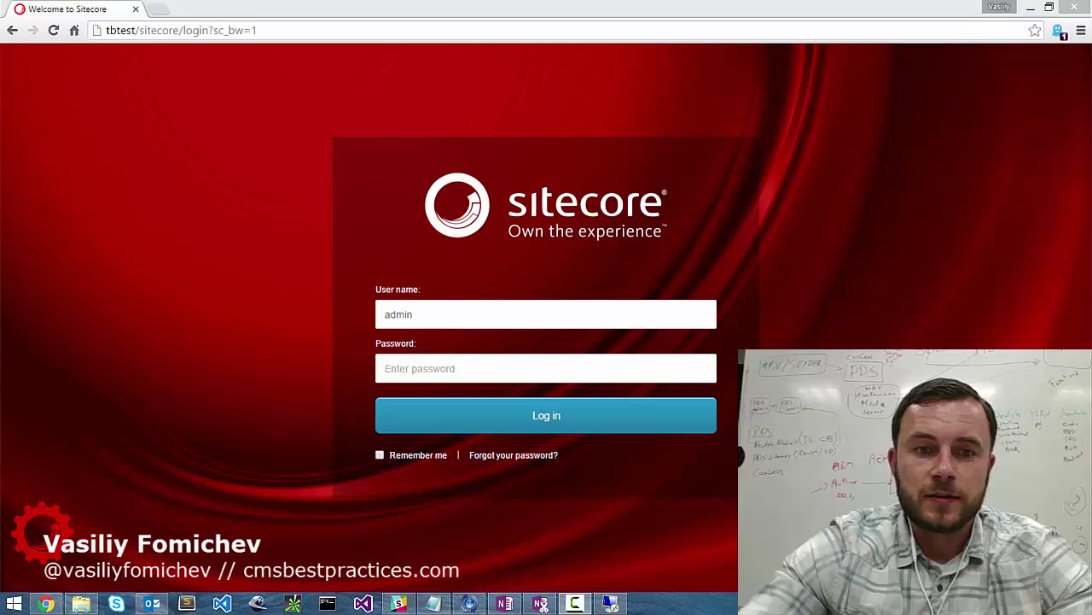
- Sign in with the admin password, open the Content Editor, and open the Home item's Sample Item template
click(383, 370)
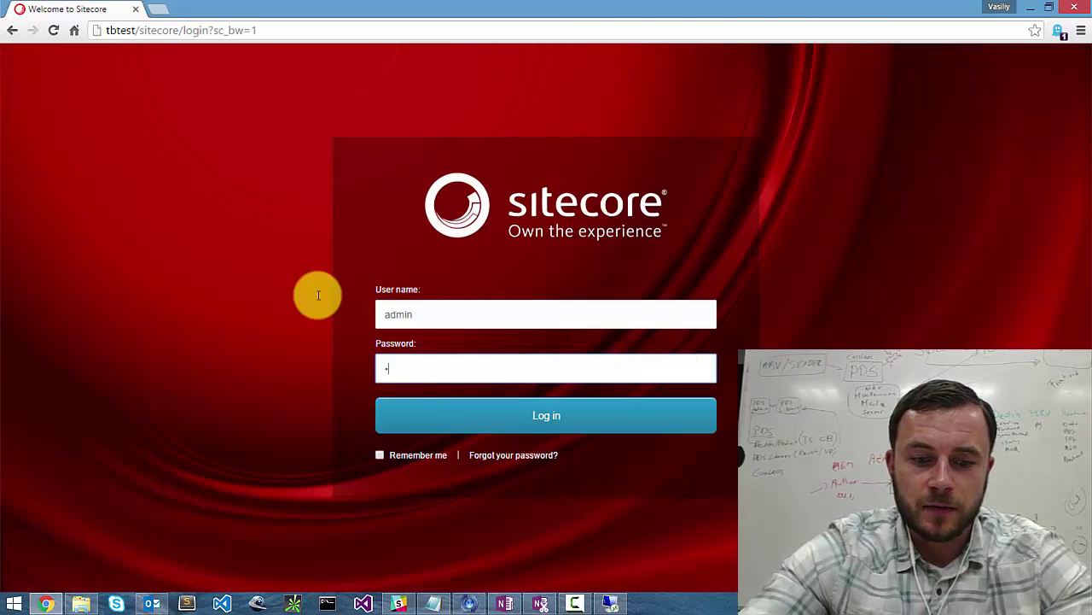
text(b)
click(427, 412)
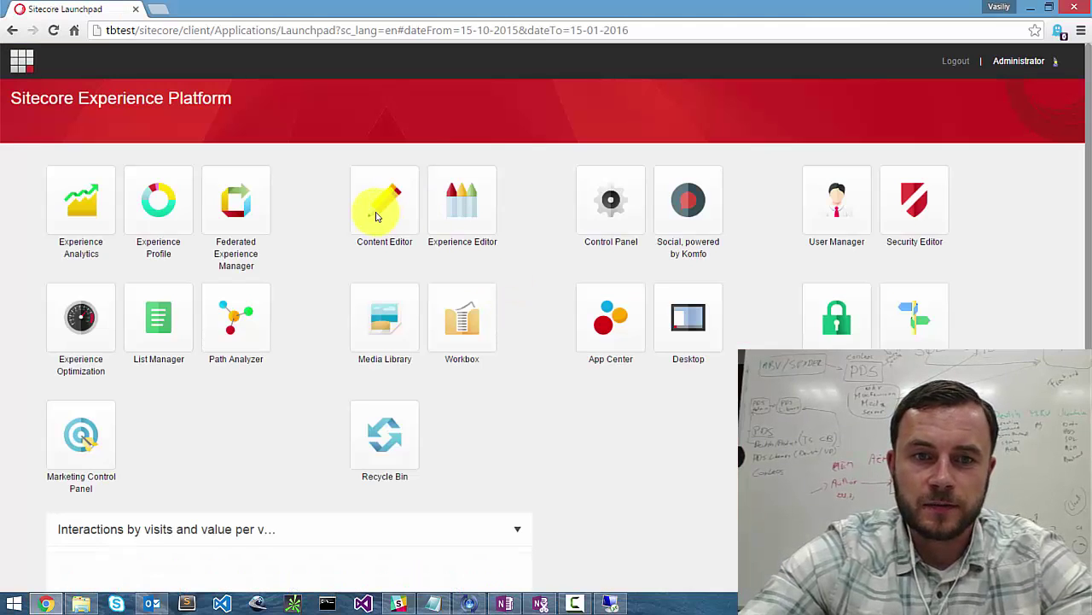
click(375, 216)
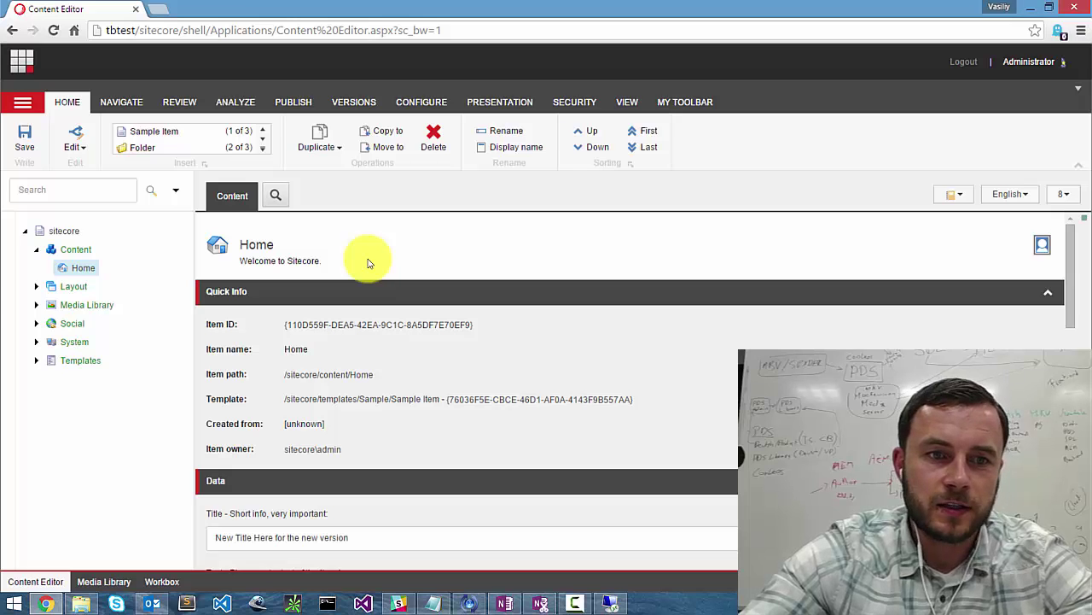
click(377, 399)
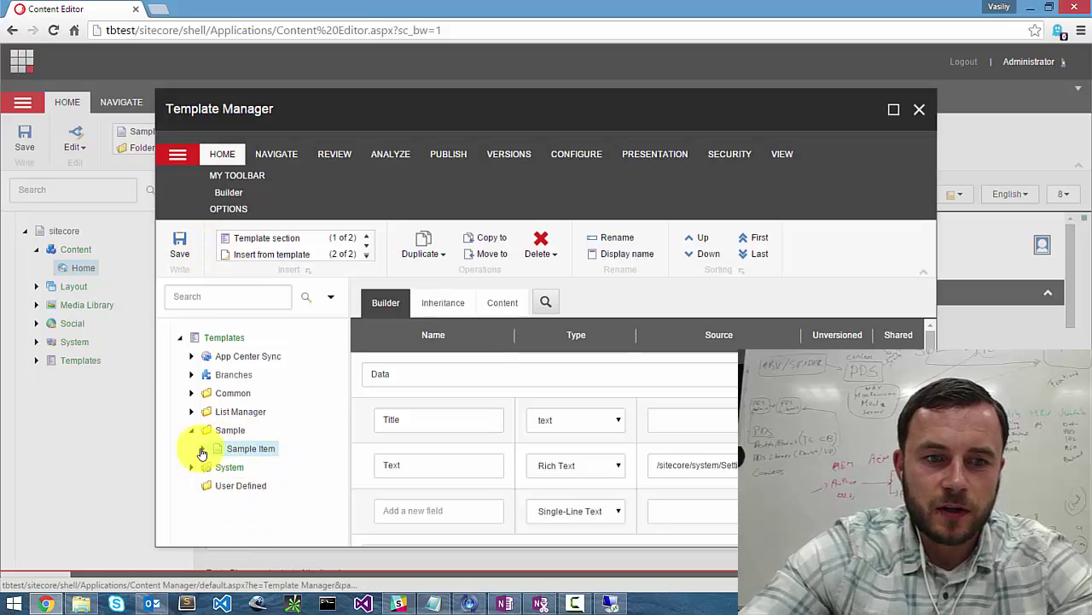
- Add an Image field named Logo to Sample Item's Data section, save, and widen the Template Manager
click(202, 451)
click(215, 468)
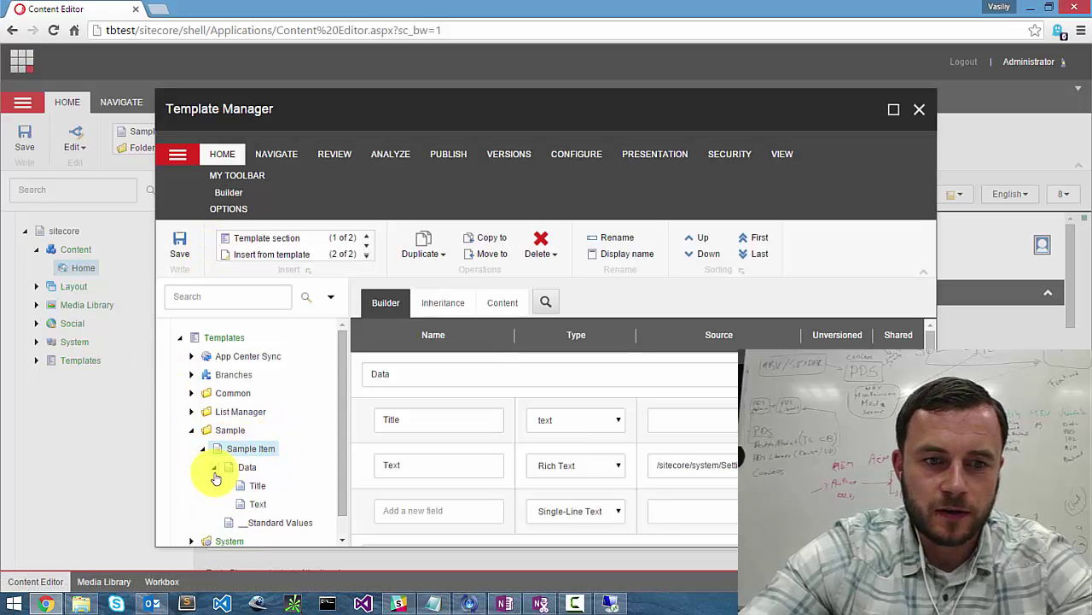
click(447, 504)
text(Logo)
key(Tab)
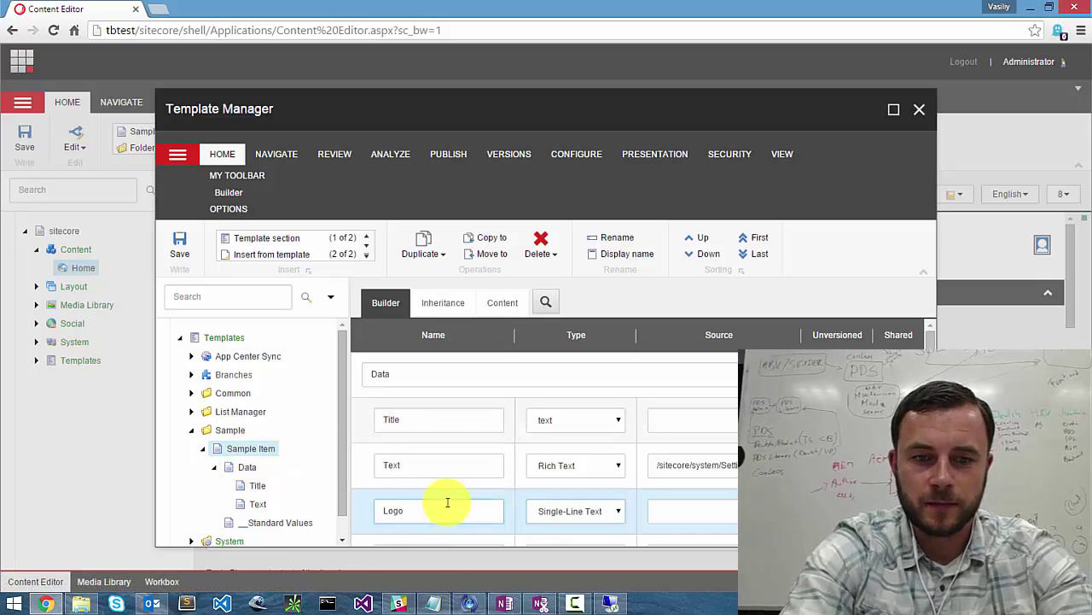
text(Image)
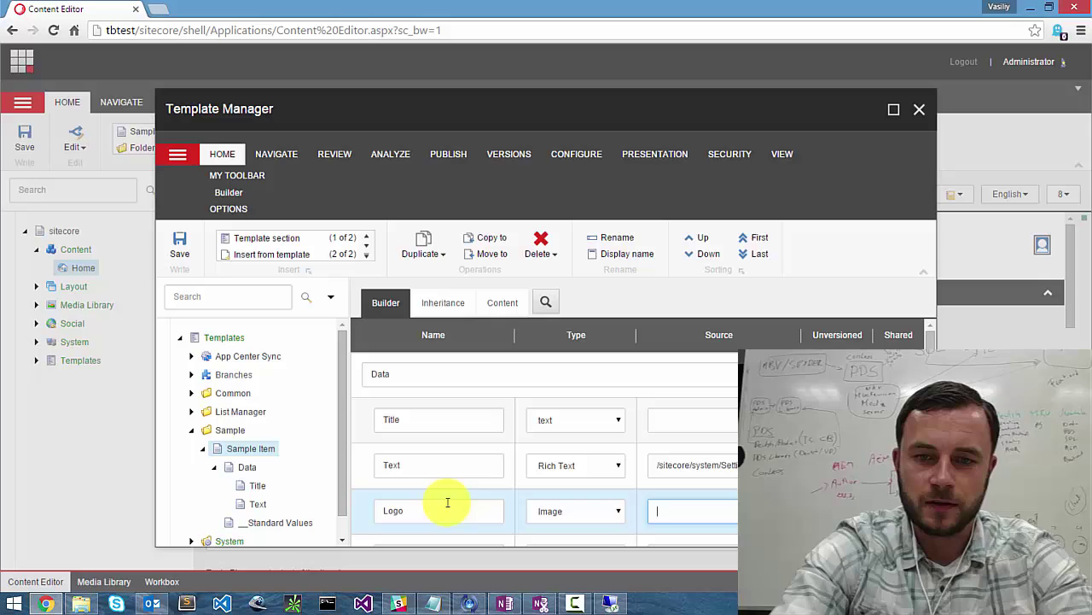
key(ctrl+s)
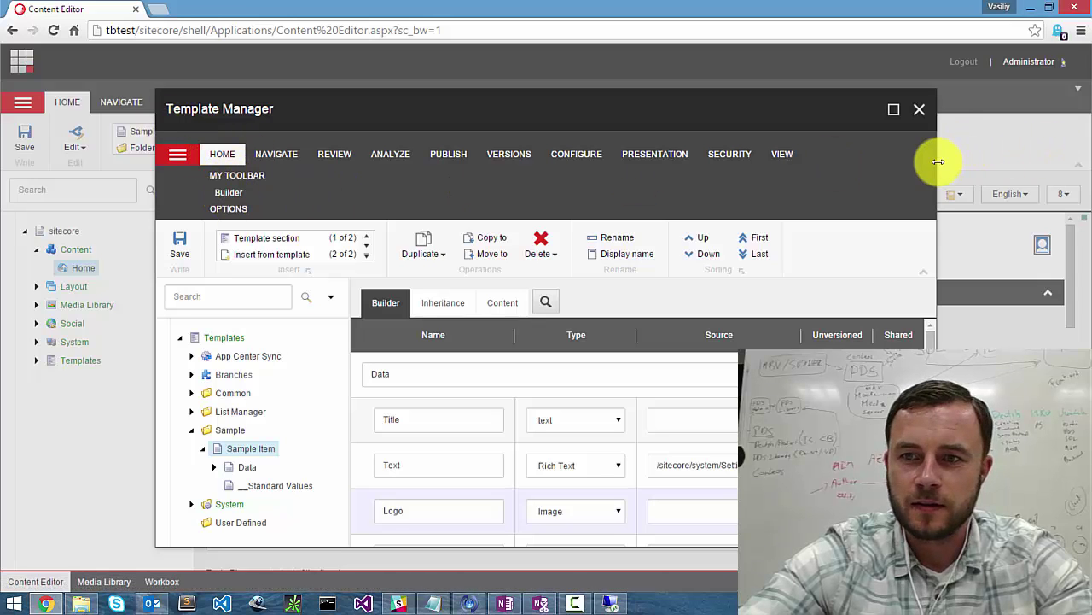
drag(935, 163, 1077, 175)
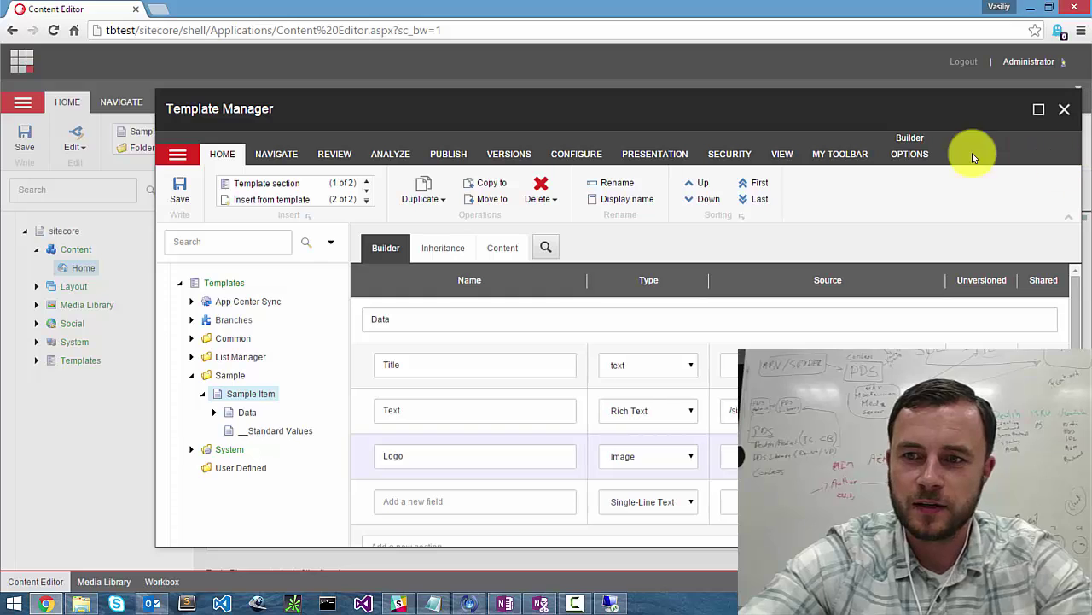
drag(805, 96, 718, 88)
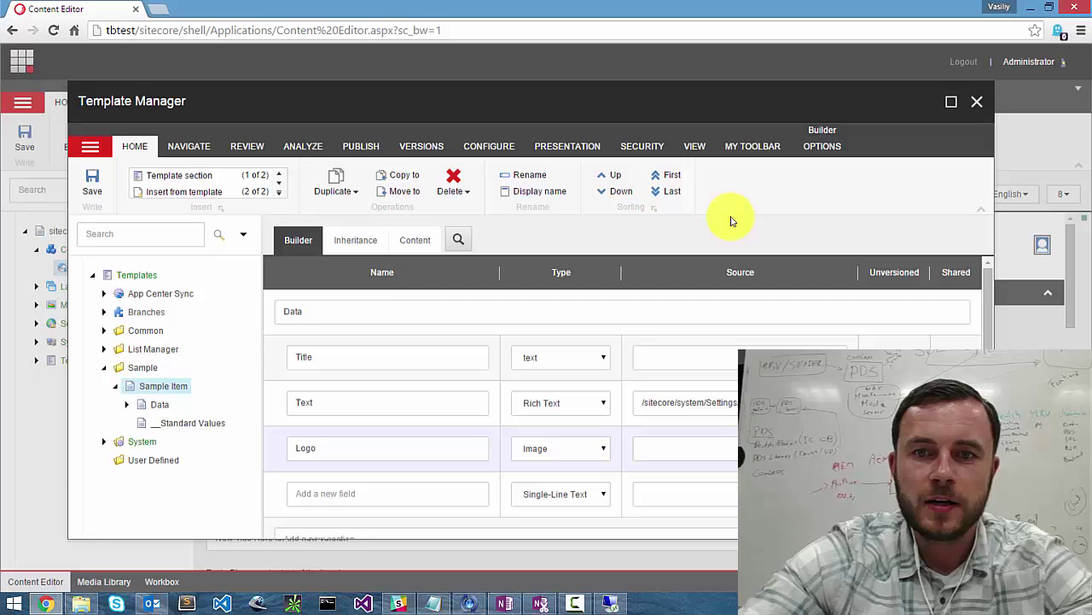
- Expand Data under Sample Item and select the Logo field's definition item
click(126, 405)
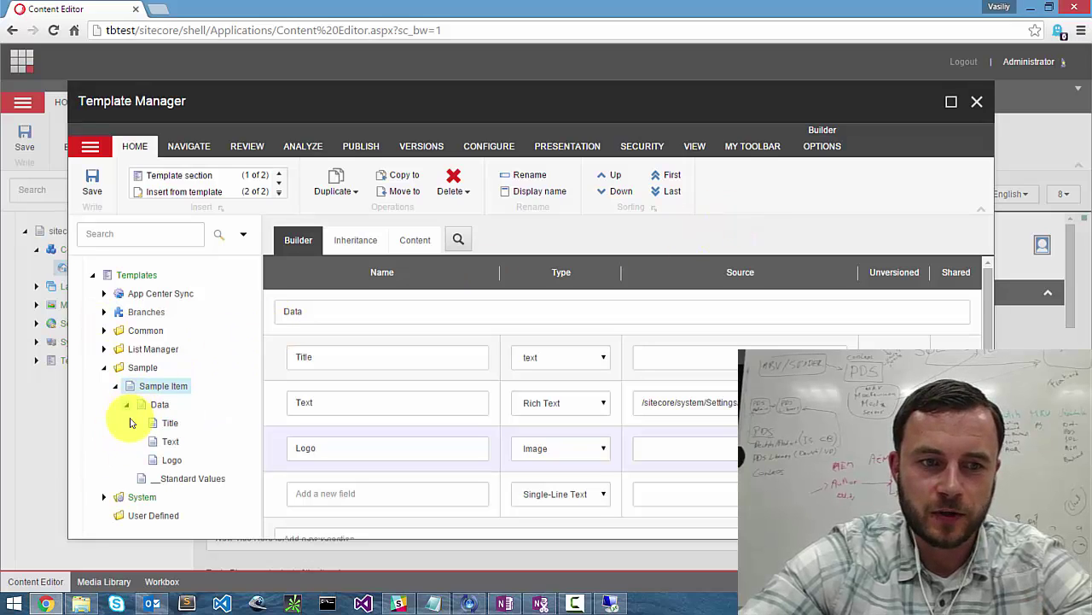
click(171, 457)
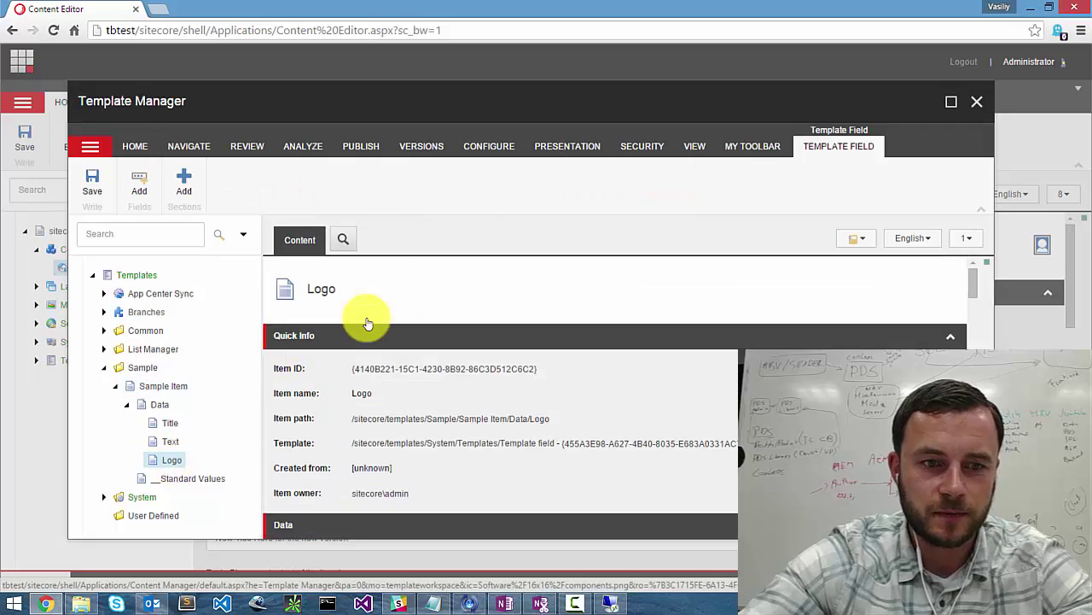
click(695, 146)
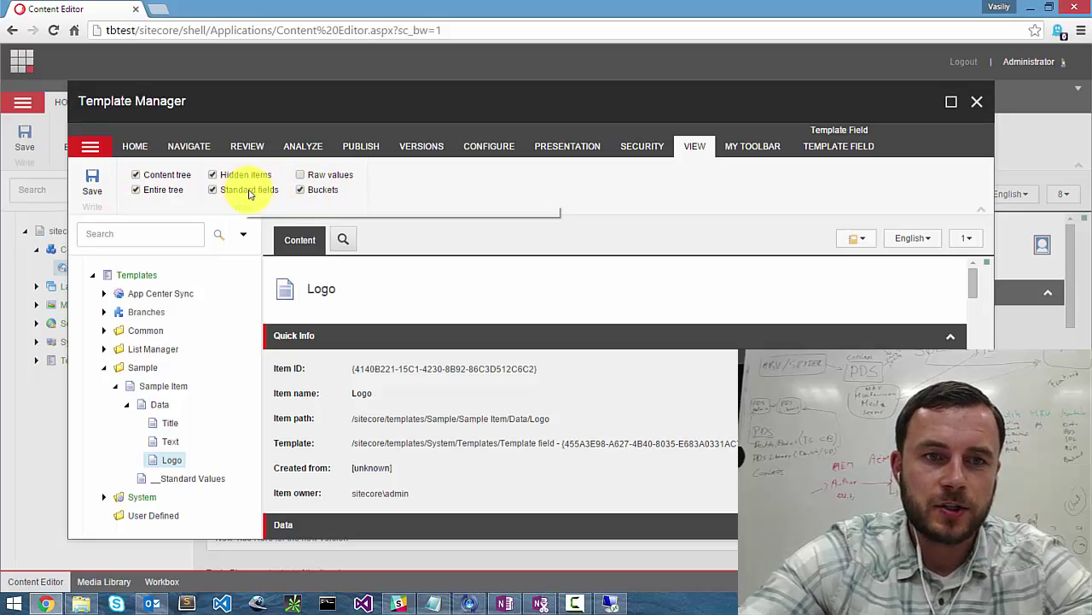
- Jump to the Logo field's Help section using the section dropdown next to English
scroll(699, 329, down, 10)
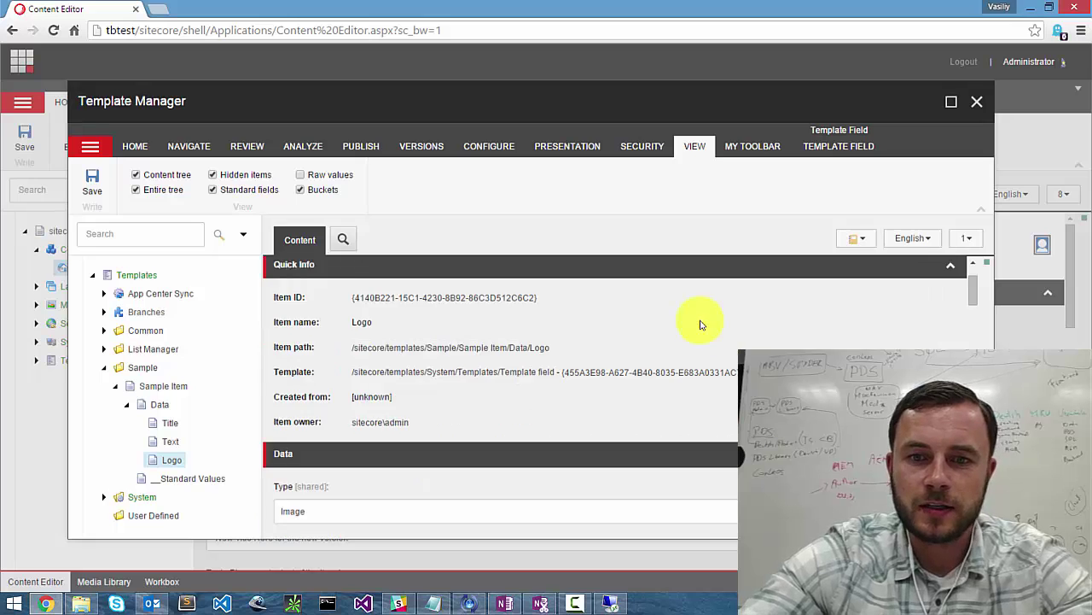
scroll(700, 325, down, 15)
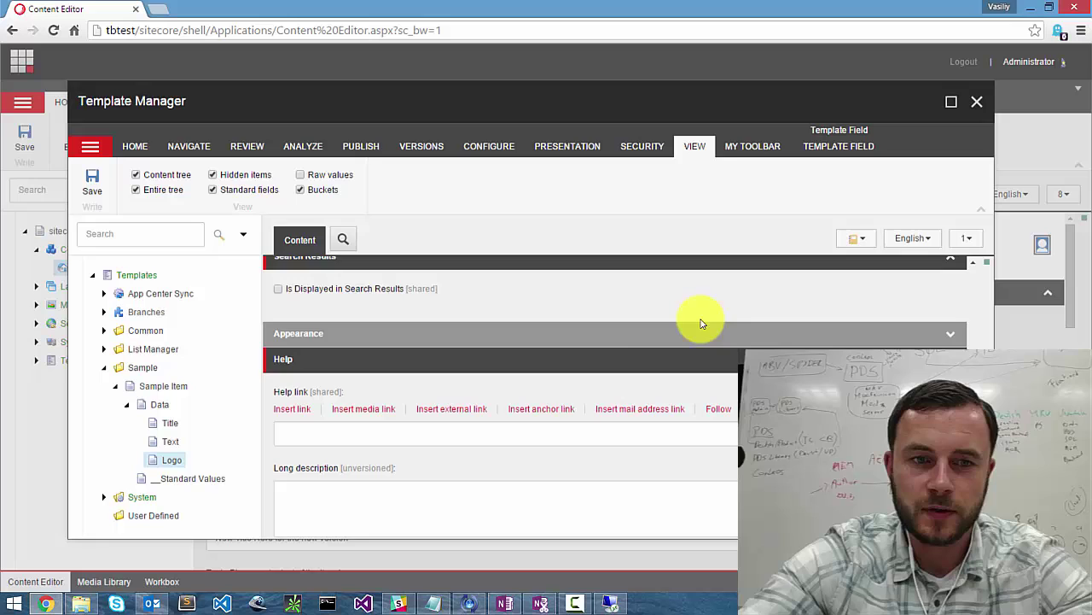
scroll(599, 369, down, 8)
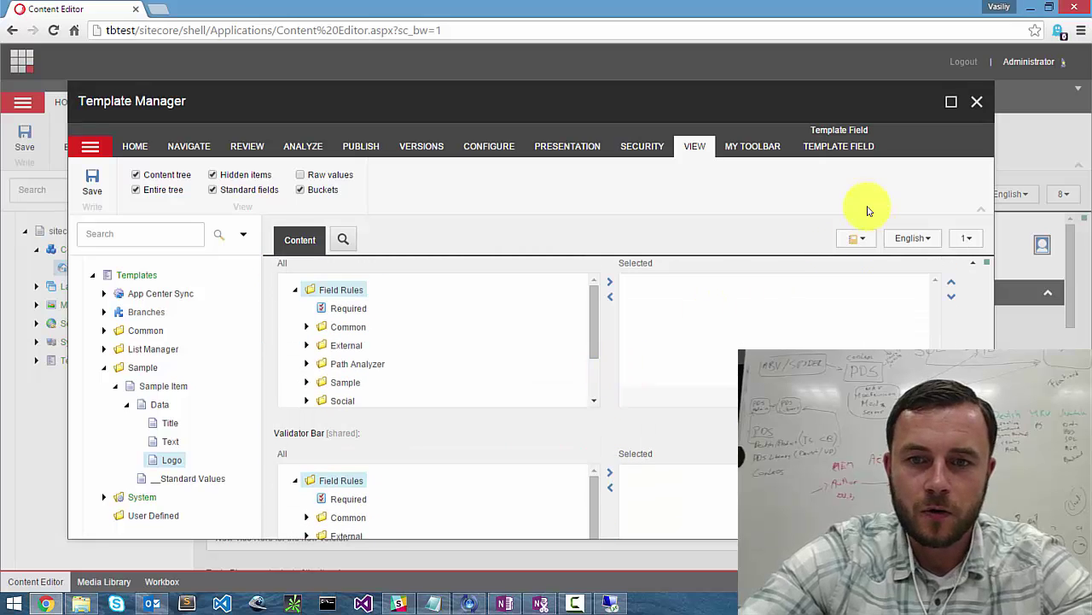
click(857, 240)
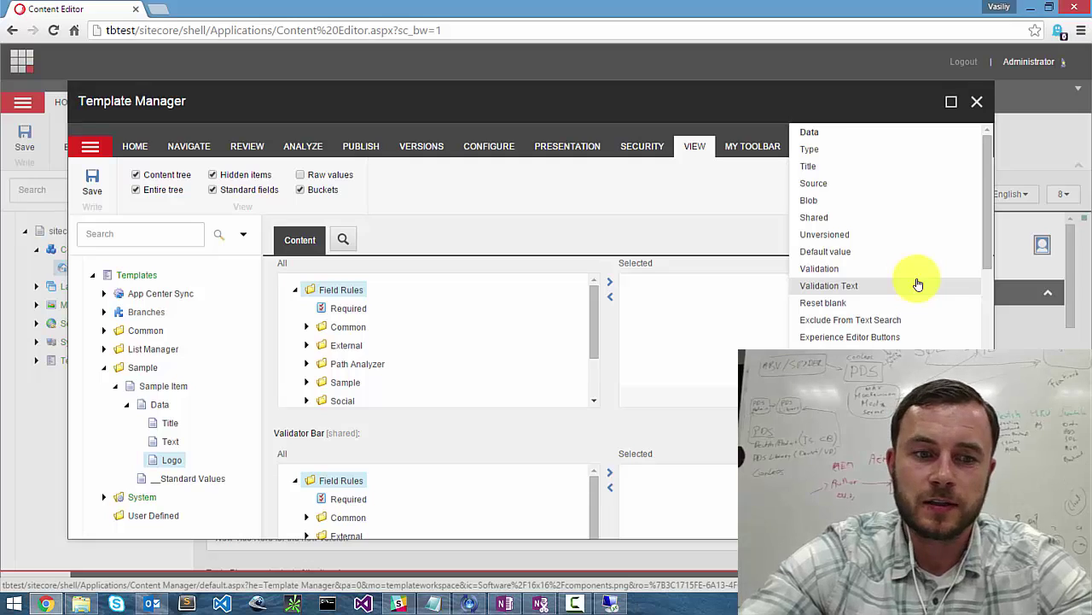
scroll(918, 284, down, 1)
scroll(917, 284, up, 1)
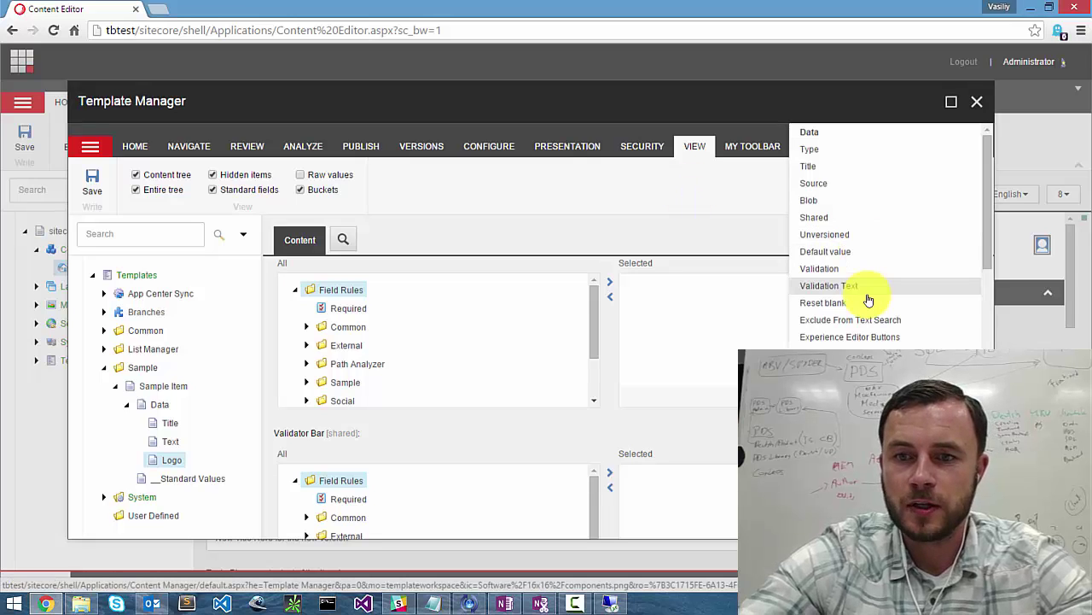
scroll(867, 297, down, 3)
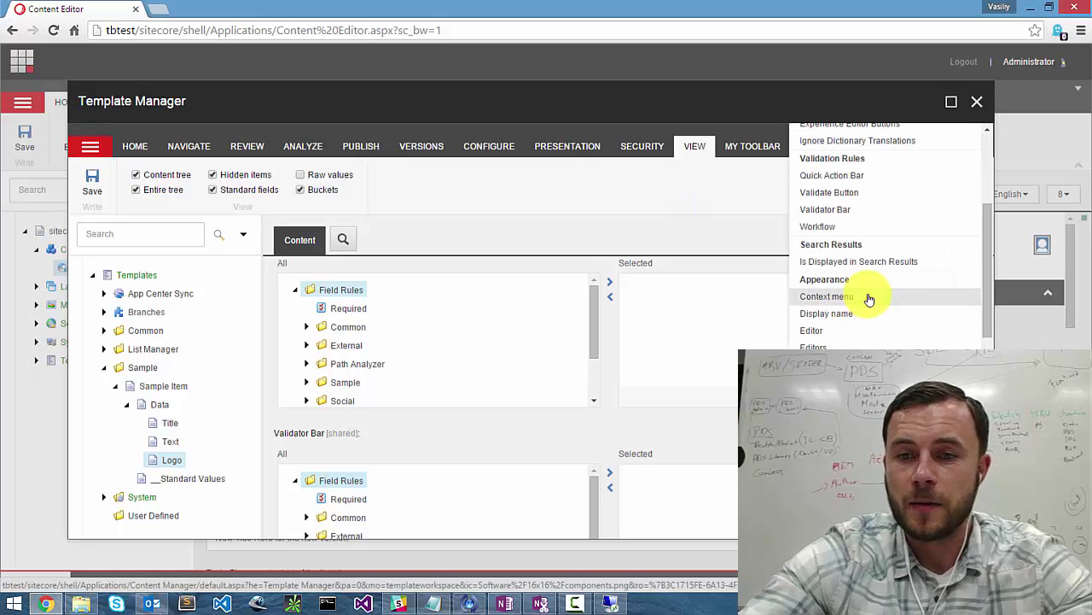
scroll(871, 303, down, 5)
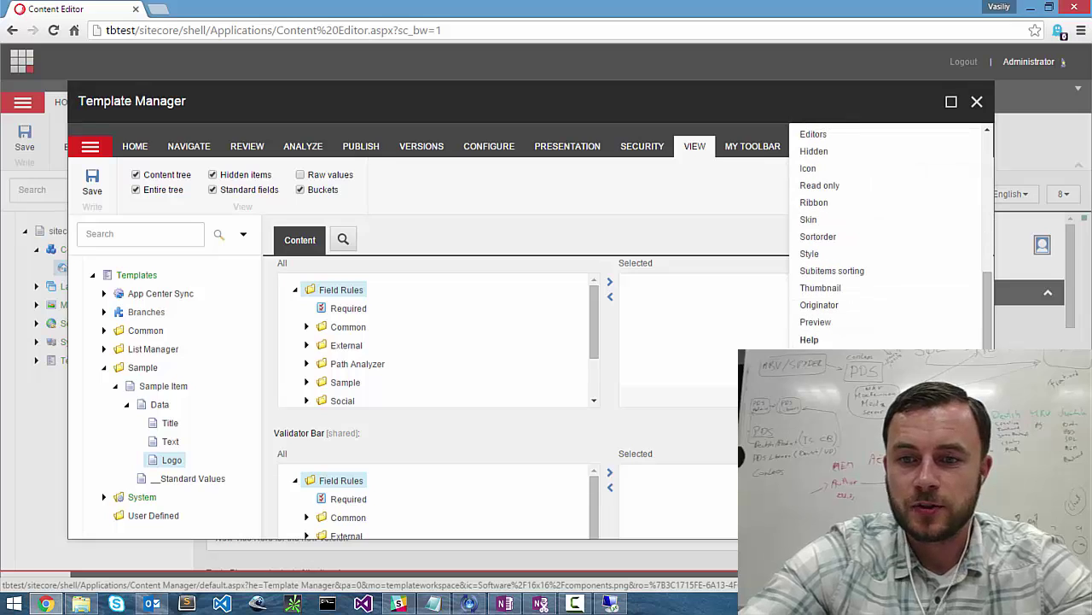
click(849, 340)
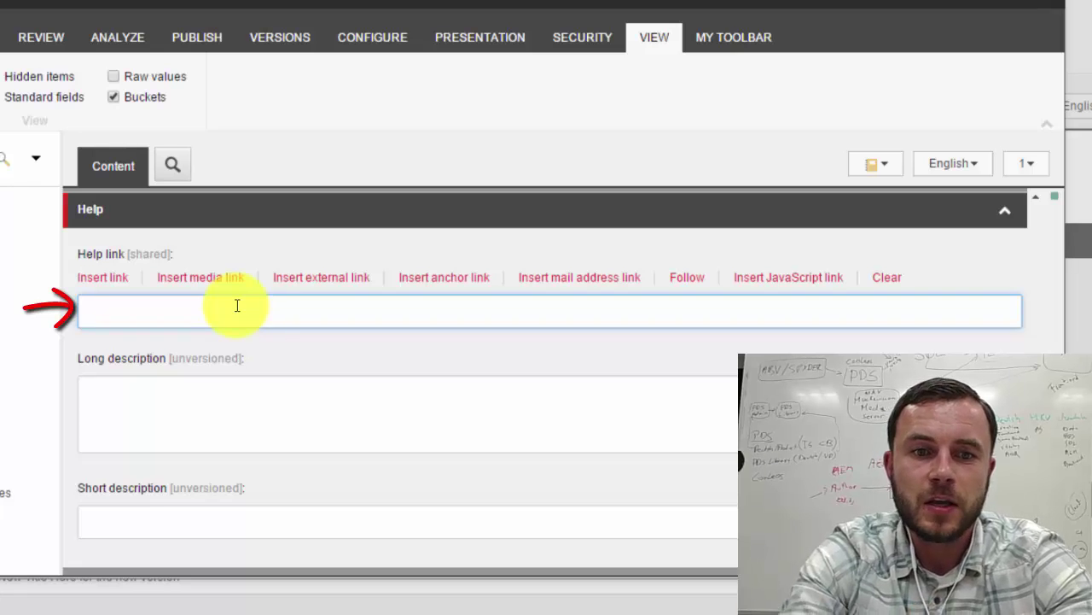
click(331, 287)
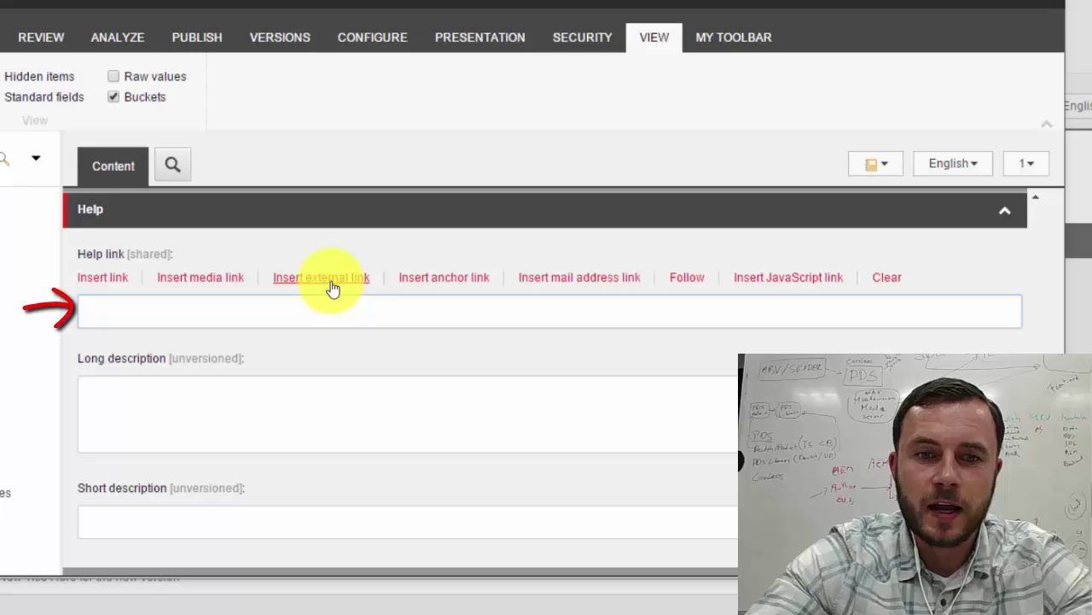
text(Go)
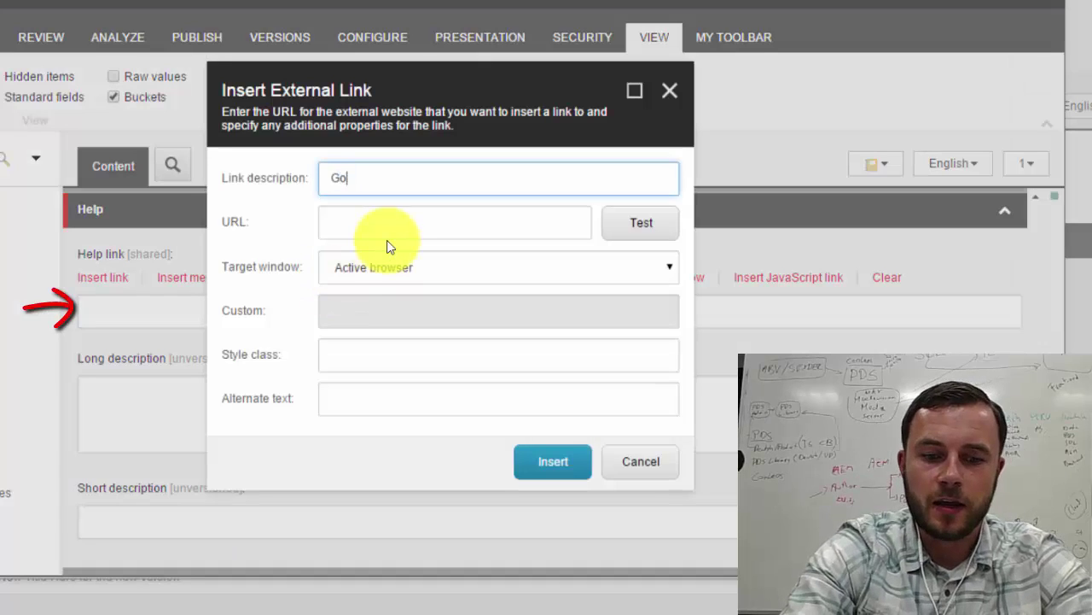
text(ogle)
key(Tab)
text(http)
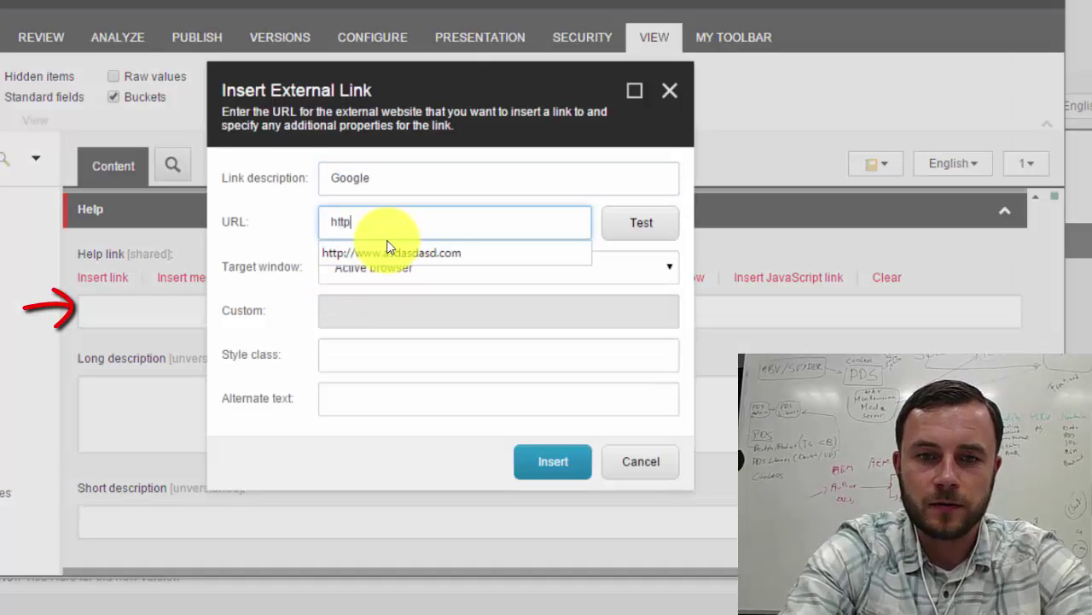
text(://www)
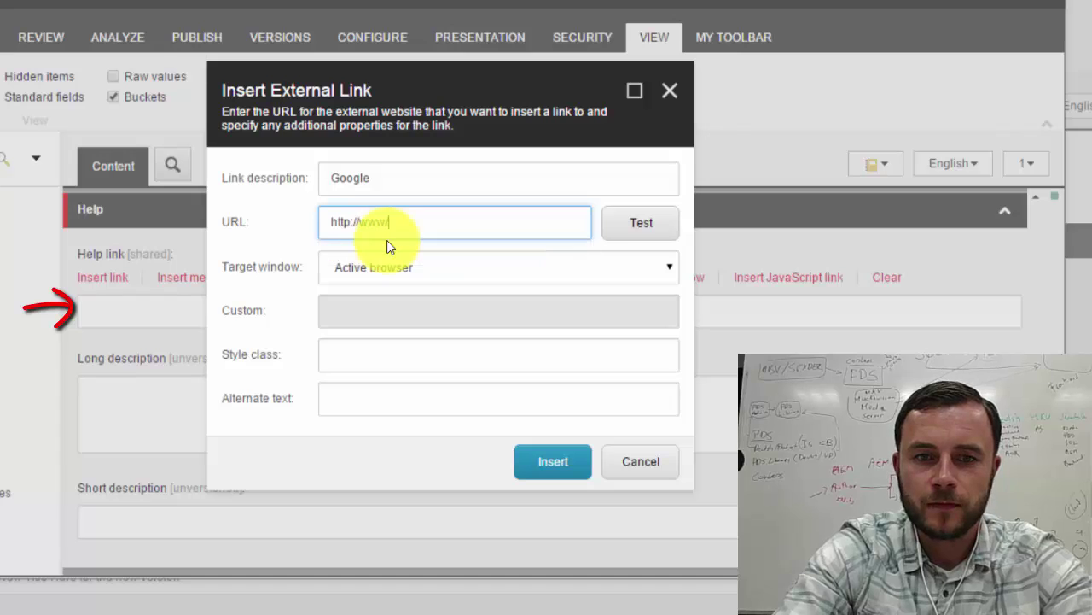
text(.goo)
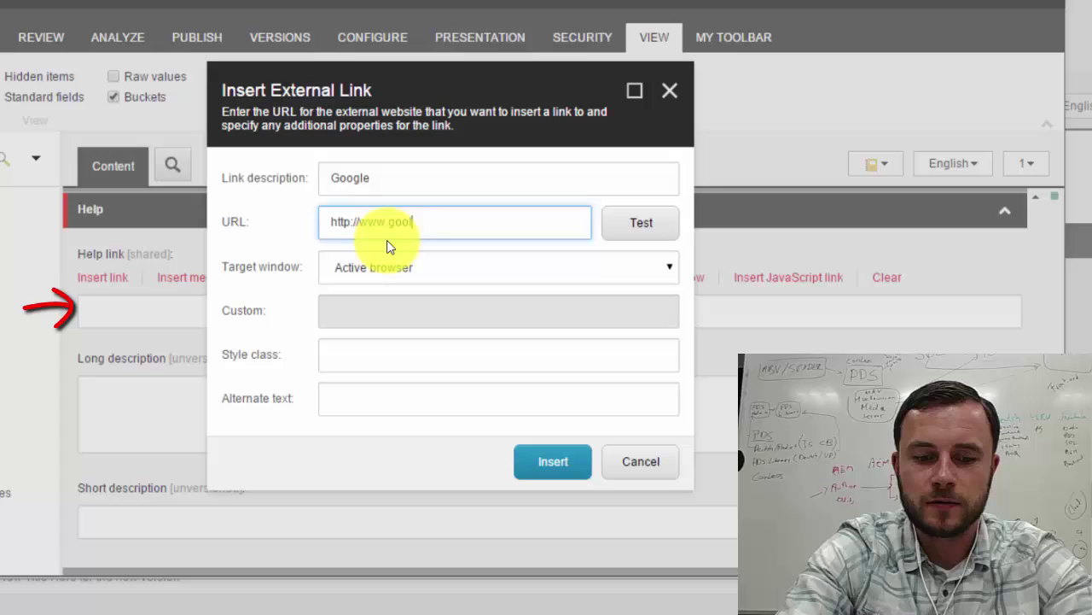
text(ggle.com)
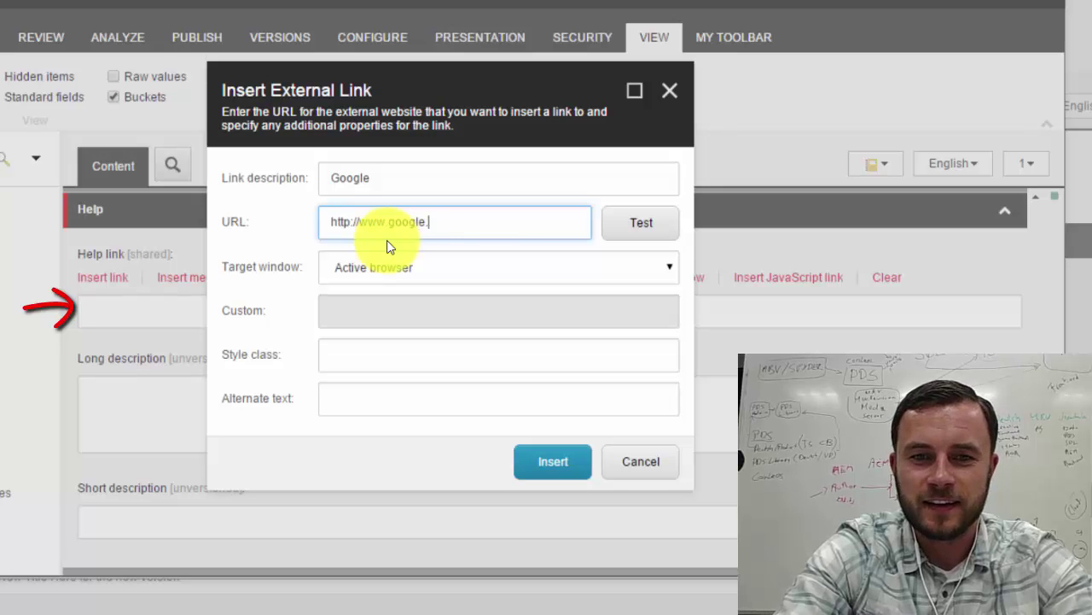
key(Tab)
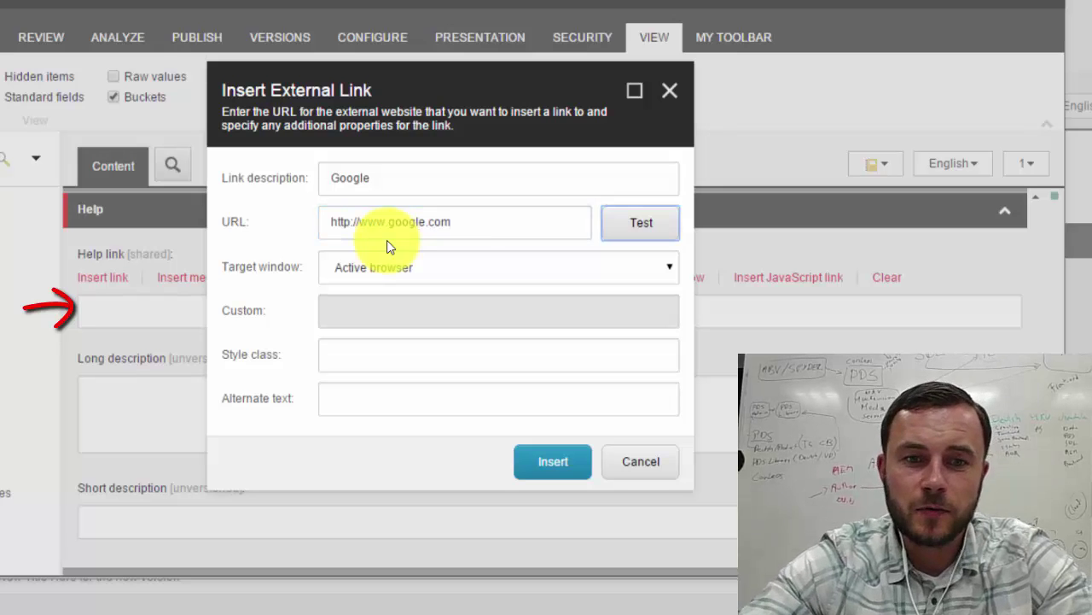
click(404, 270)
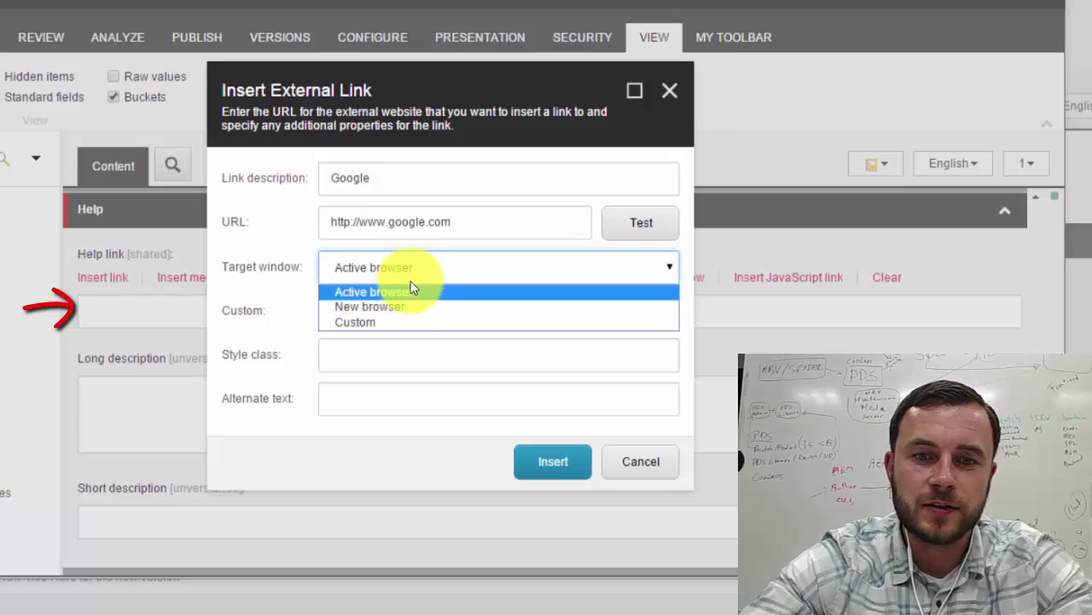
click(415, 305)
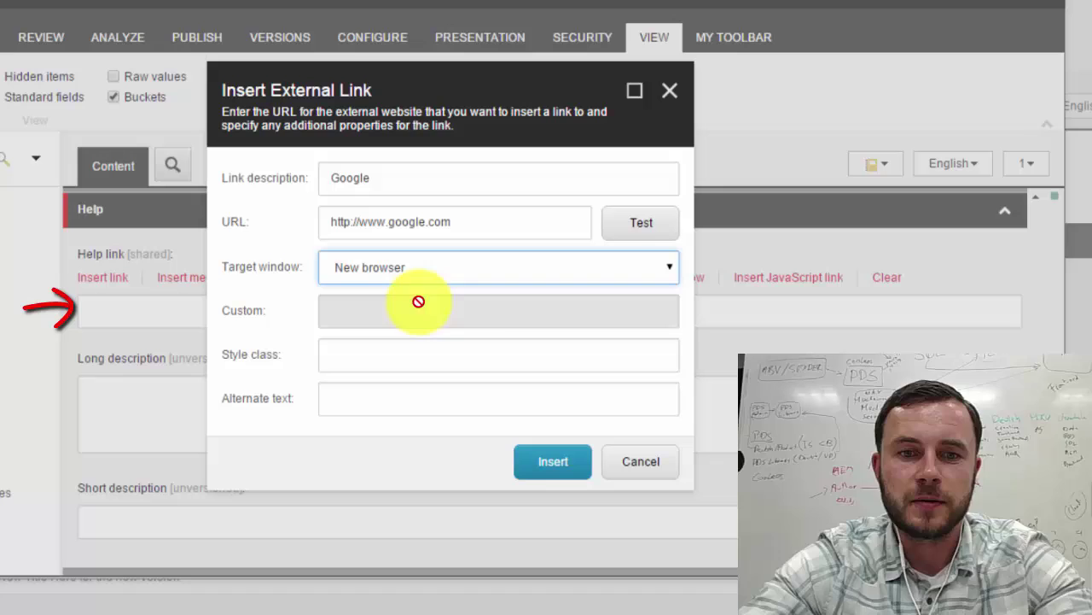
click(553, 468)
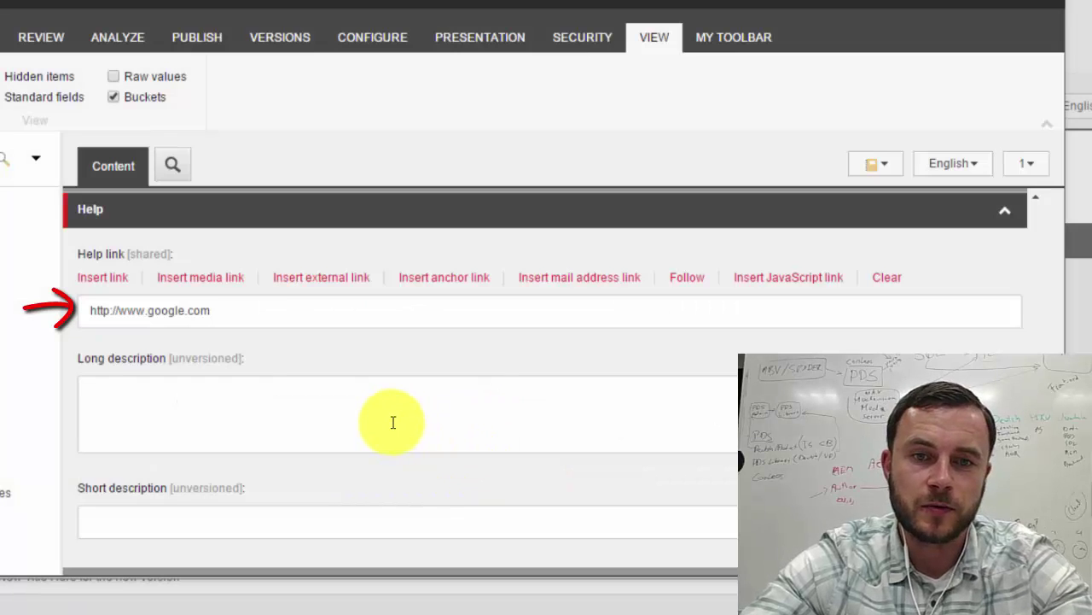
- Enter 'Logo is used on all pages.' as the Logo field's long description
click(394, 421)
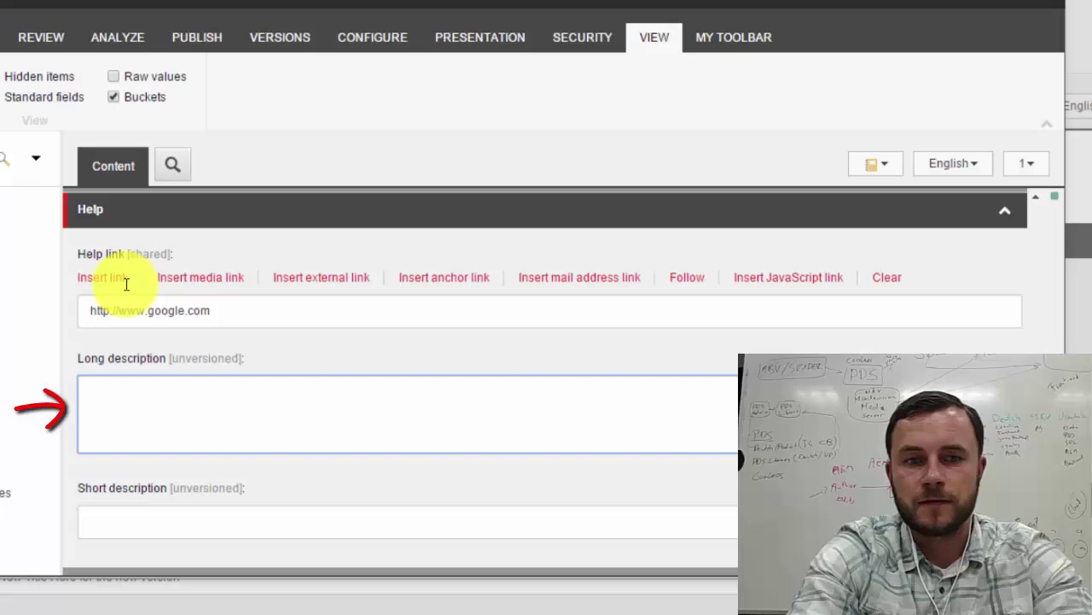
text(A)
key(BackSpace)
text(Lo)
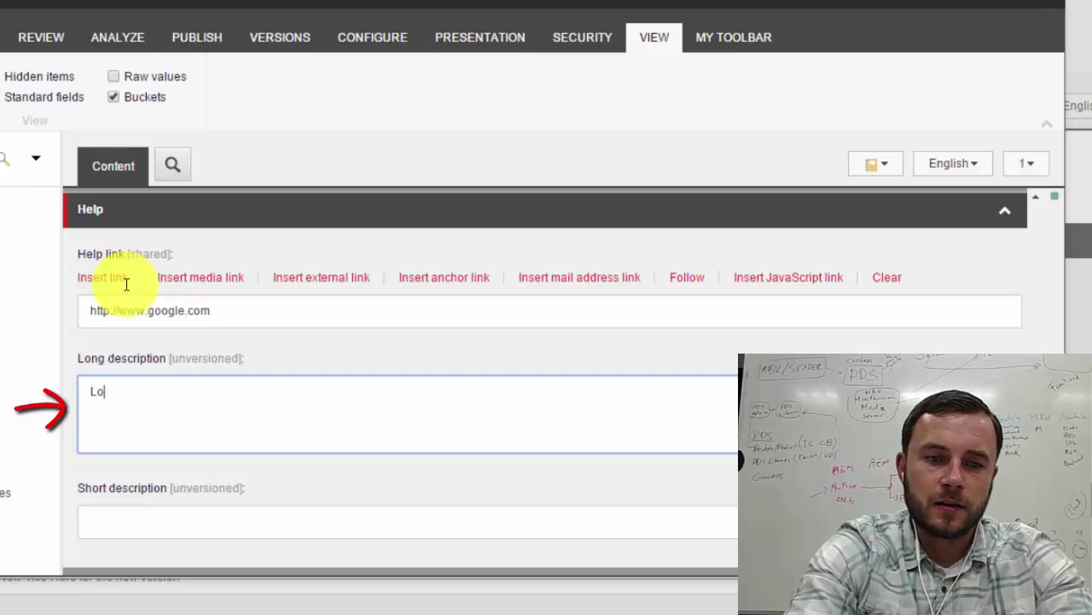
text(go is used )
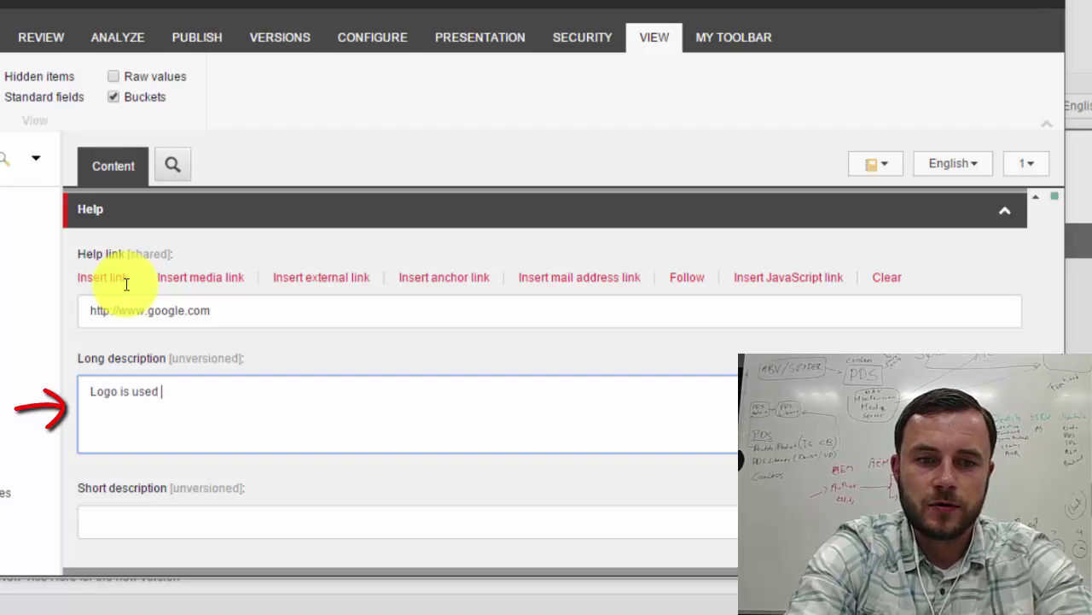
text(on all pages.)
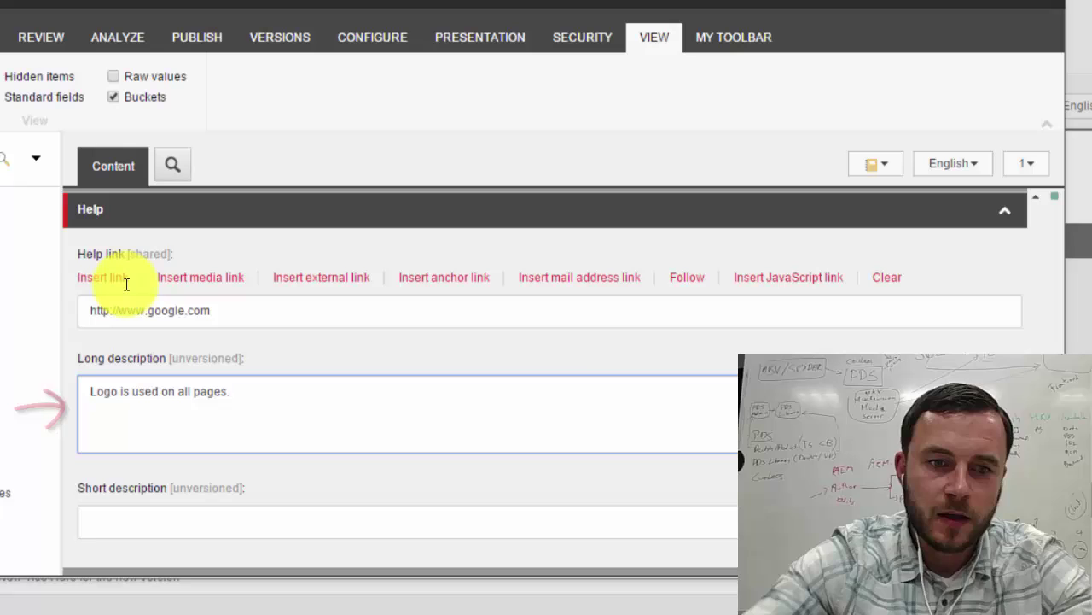
scroll(231, 396, down, 1)
- Type '[400px x 200px]' into the Logo field's Short description box
click(231, 420)
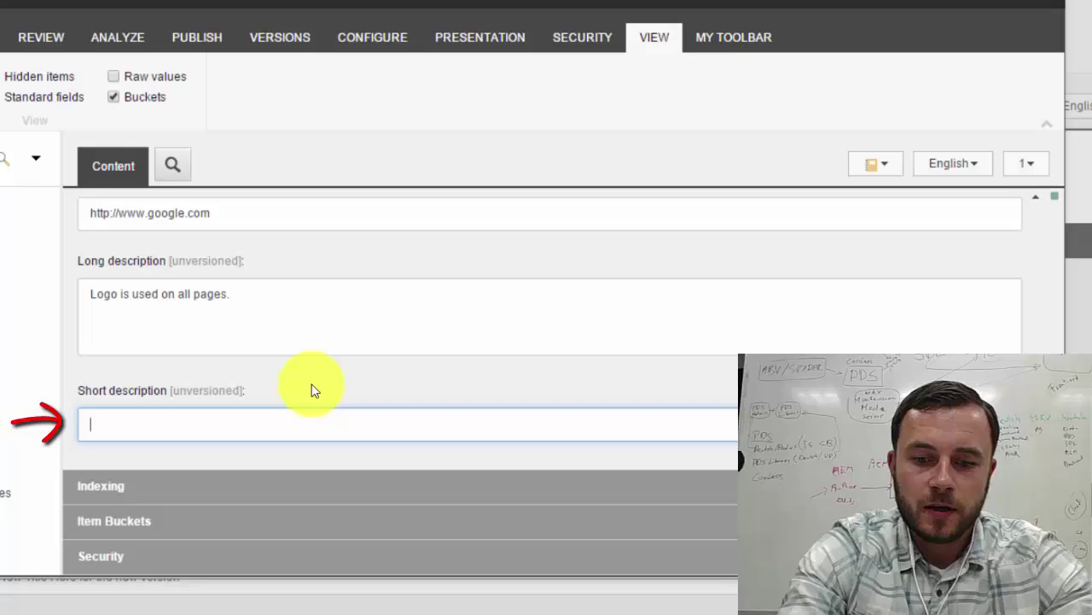
text([)
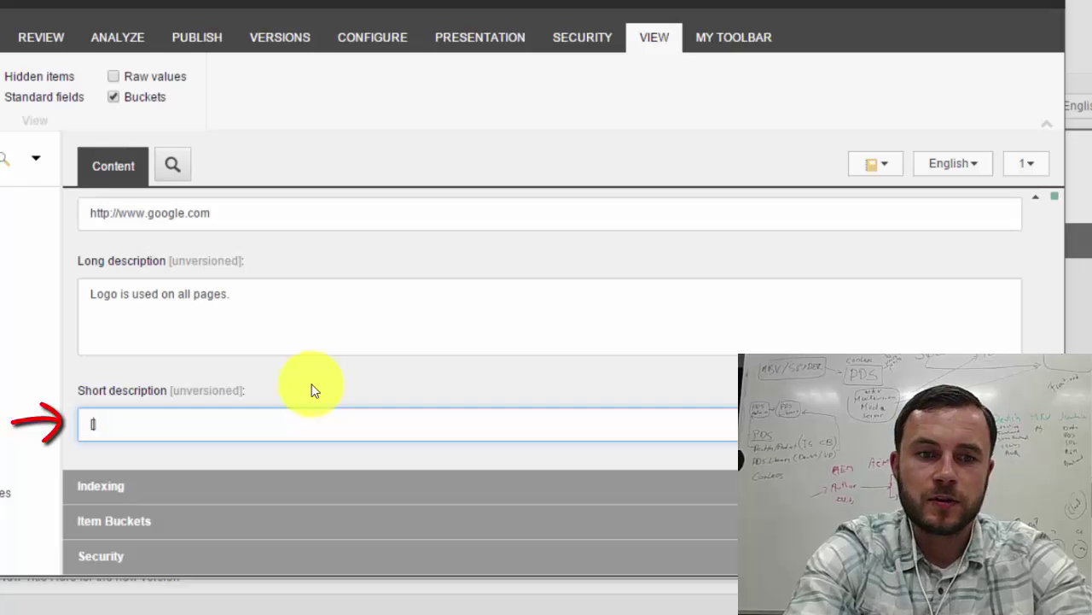
text(400p)
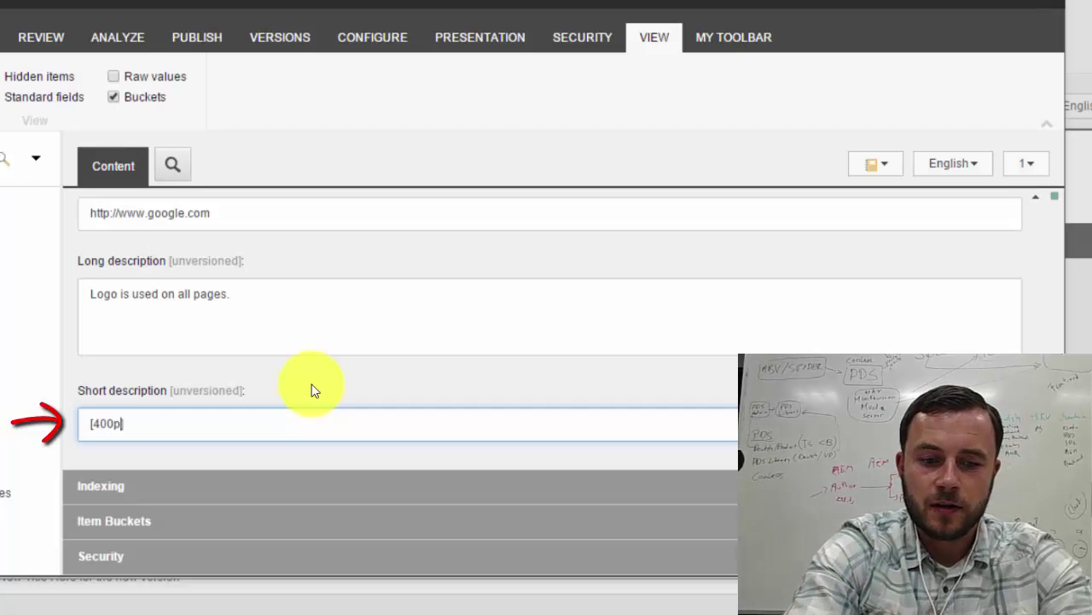
text(x ])
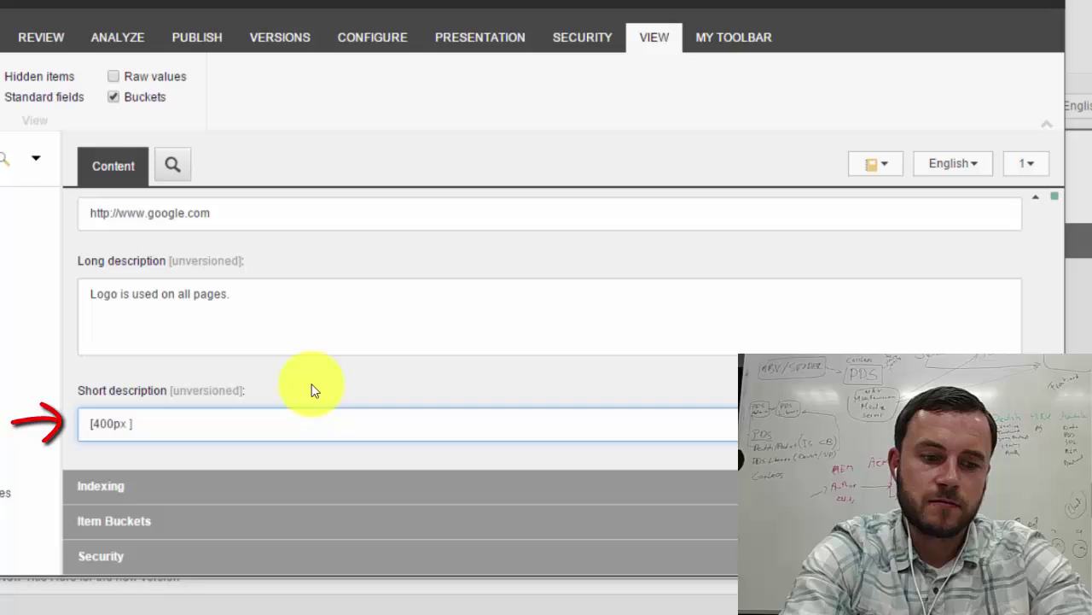
text(x )
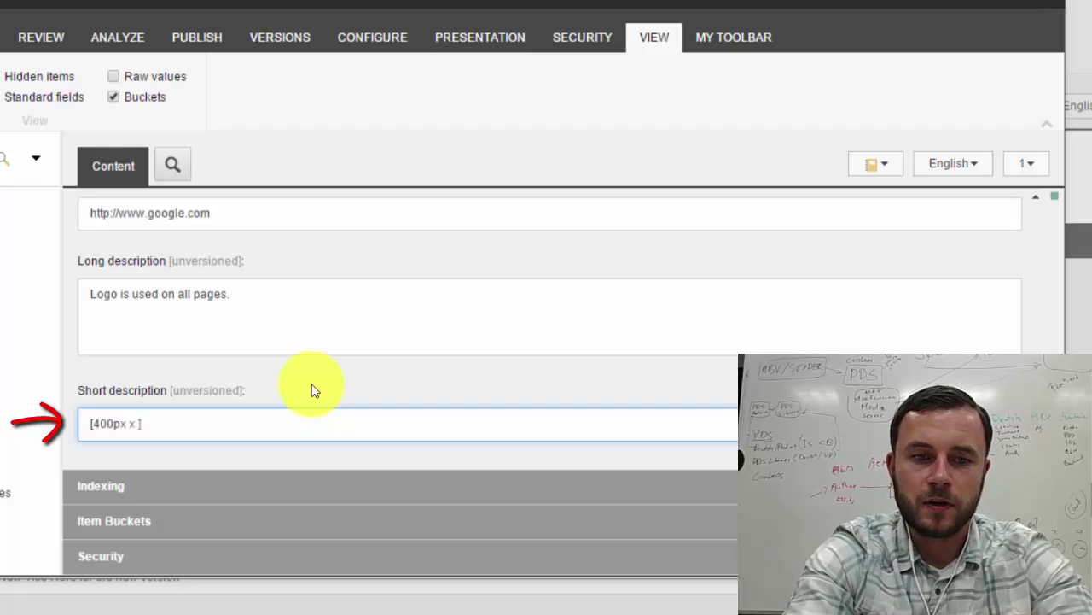
text(20)
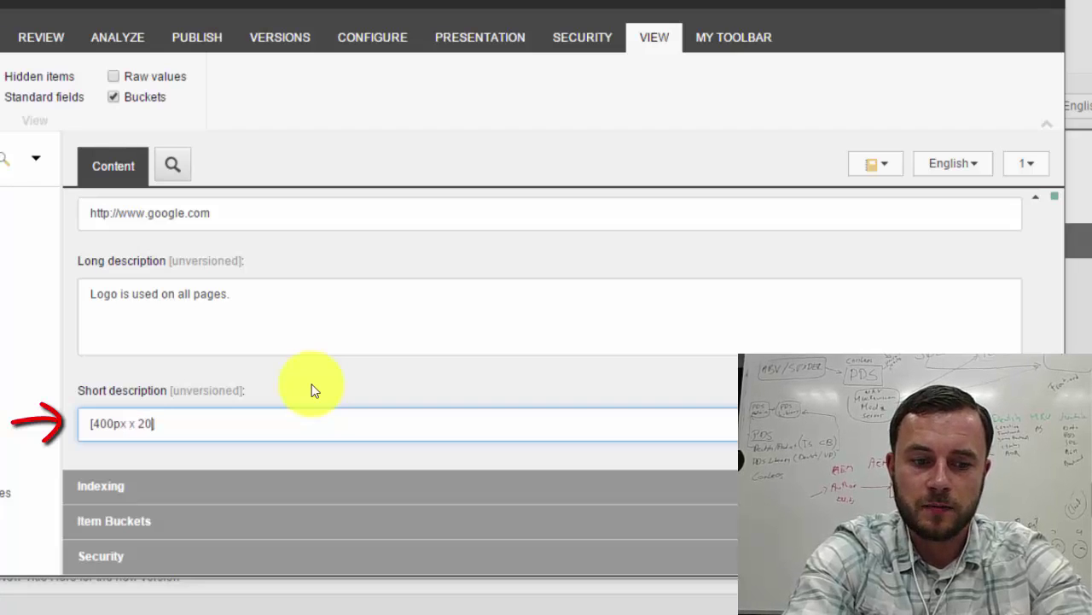
text(0px)
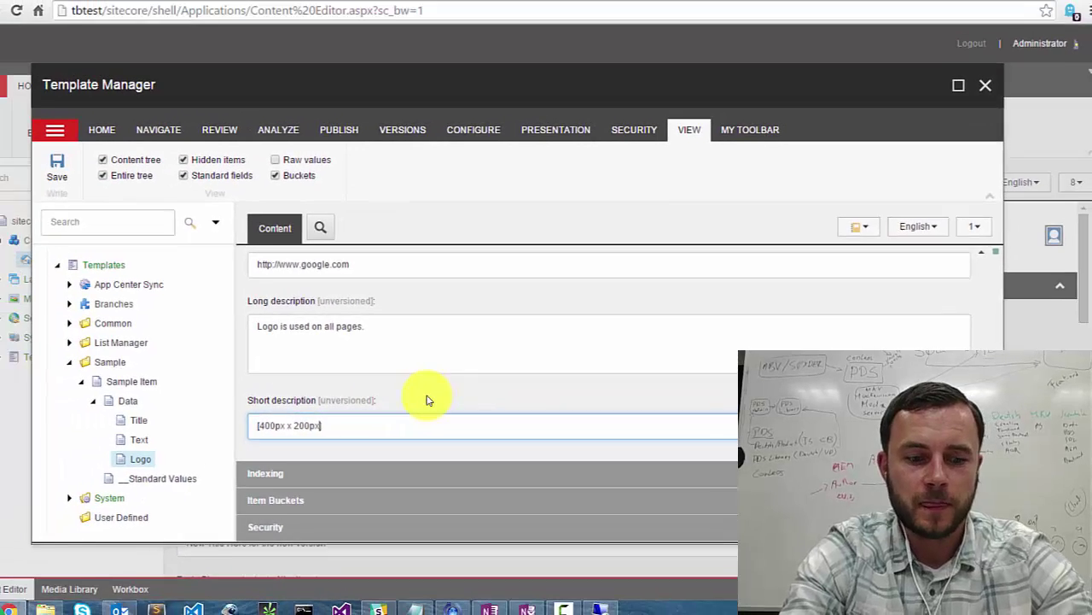
- Save the help details, close Template Manager, collapse Quick Info, and scroll to Home's Logo field
key(ctrl+s)
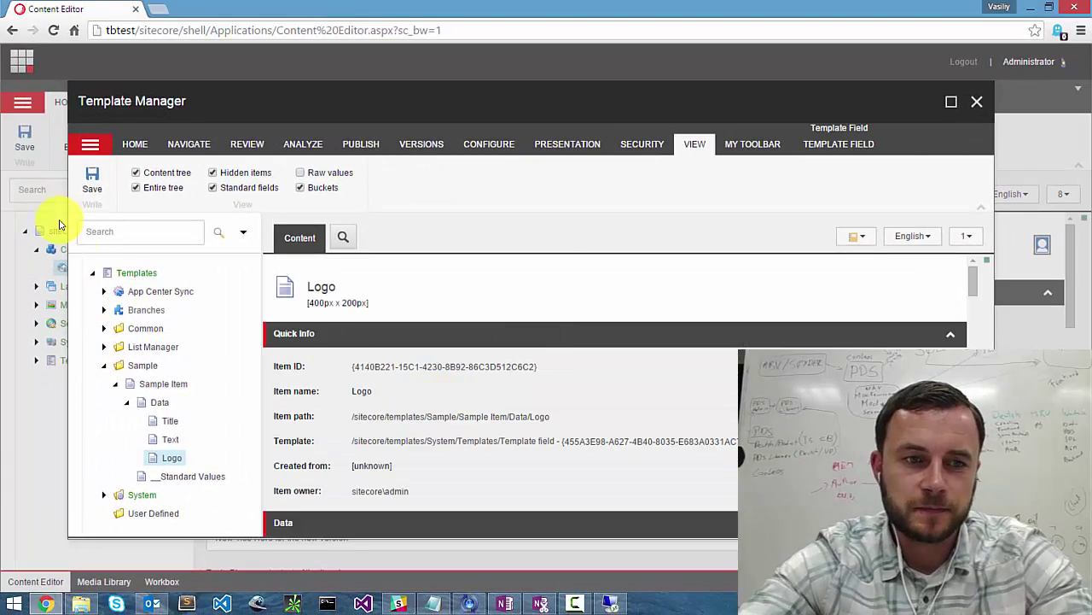
click(978, 101)
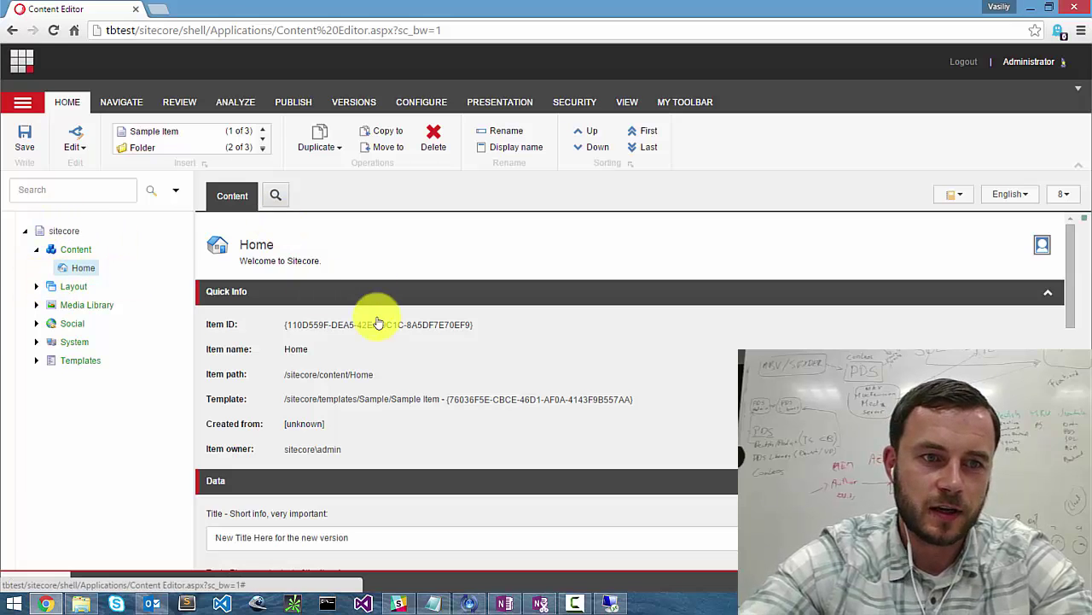
click(411, 299)
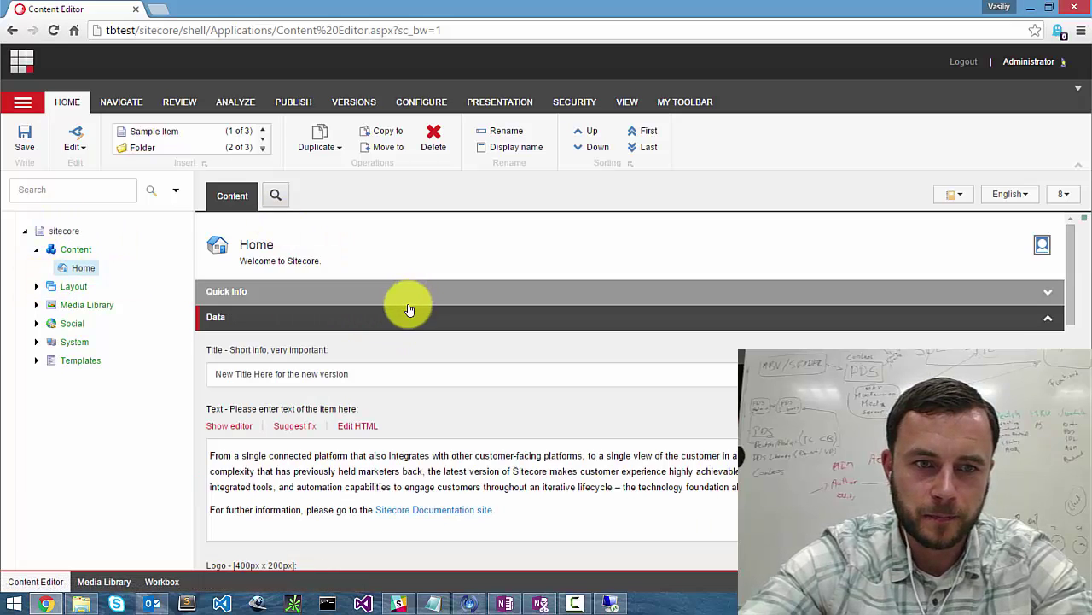
scroll(411, 307, down, 5)
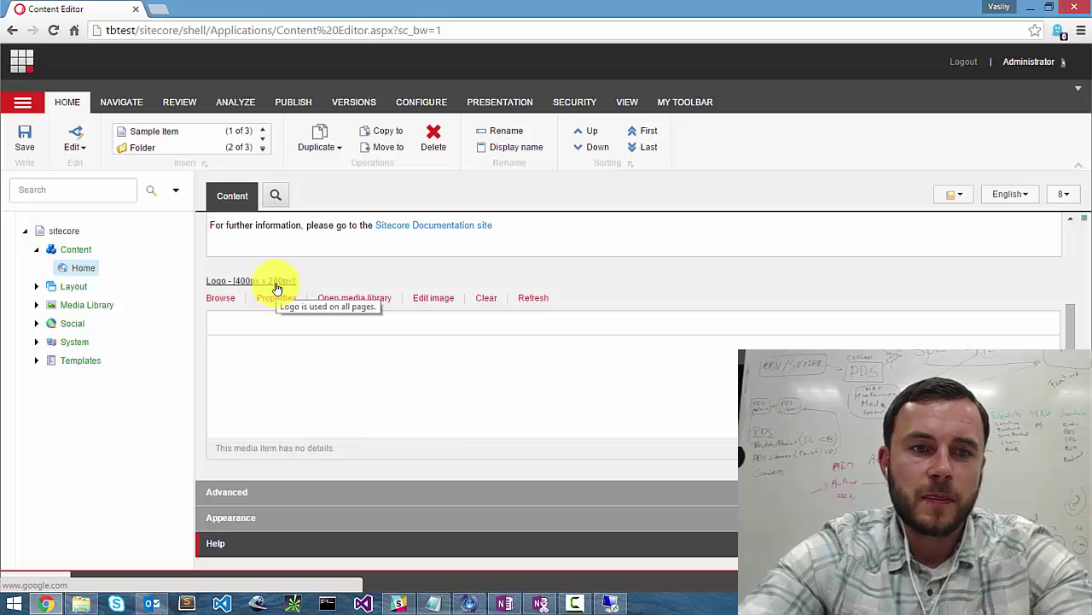
- Follow the Logo label's help link to Google in a new tab, then return to Content Editor
click(220, 231)
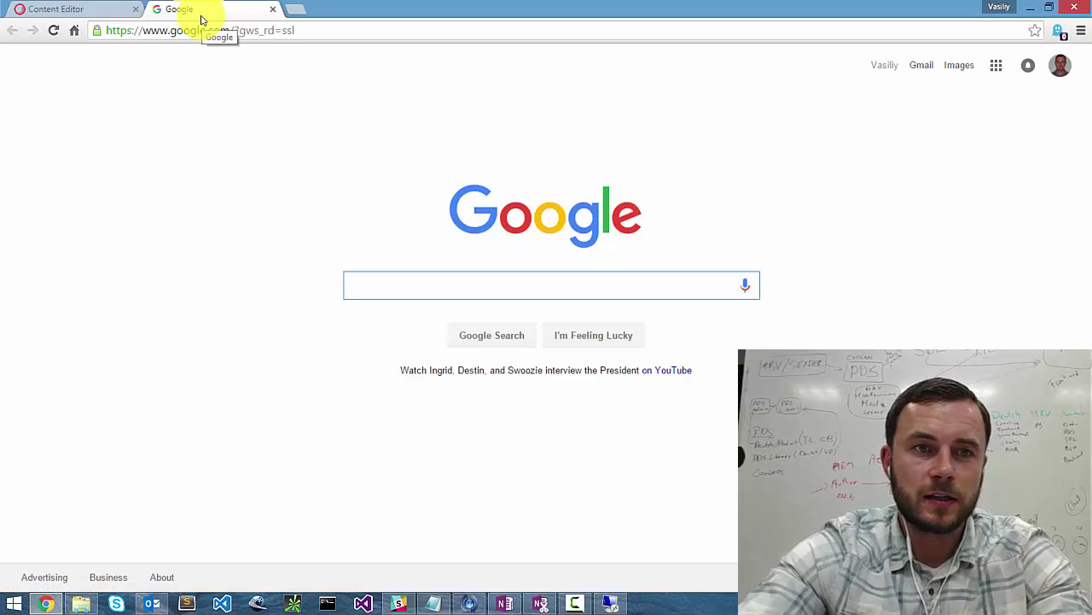
click(108, 12)
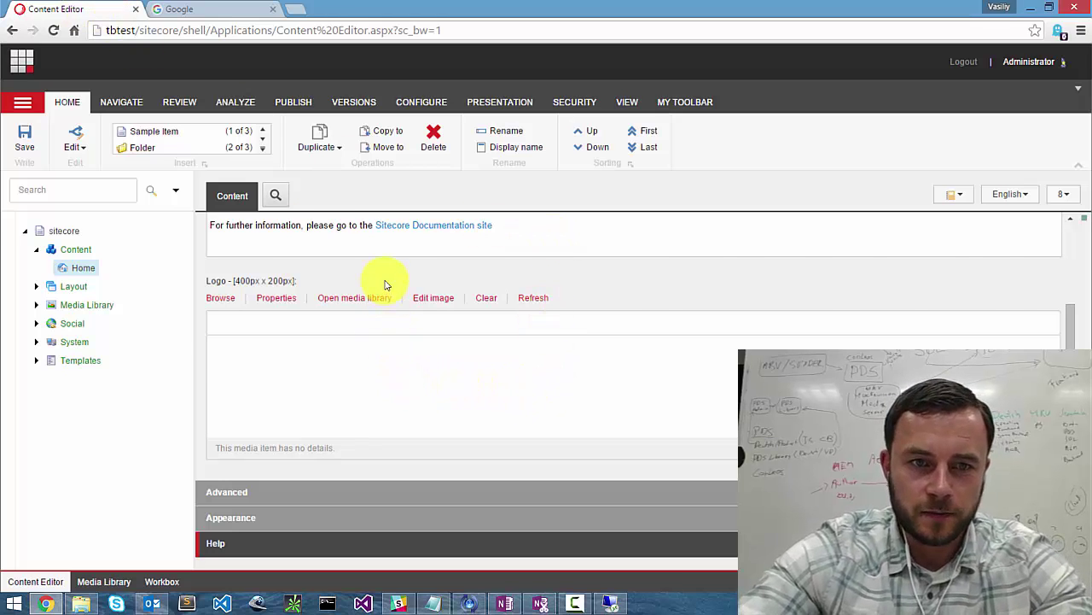
scroll(384, 284, up, 3)
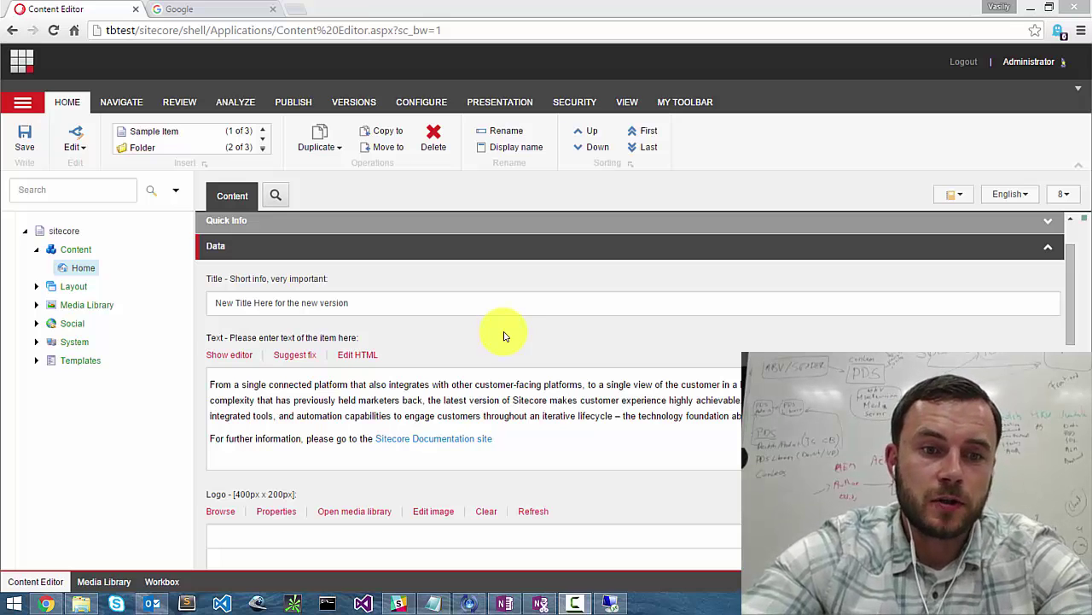
scroll(492, 343, down, 1)
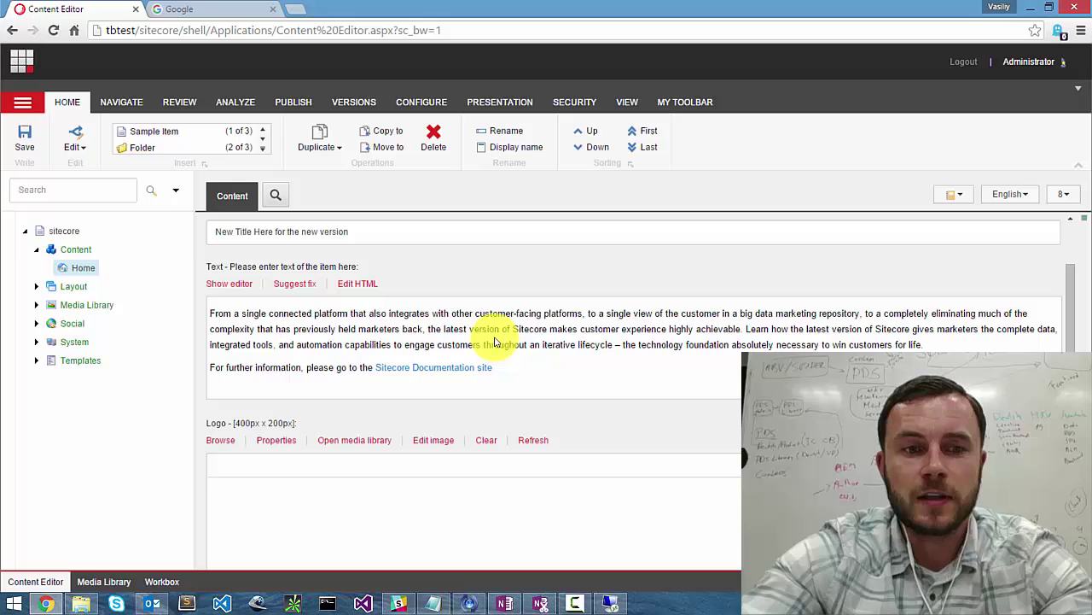